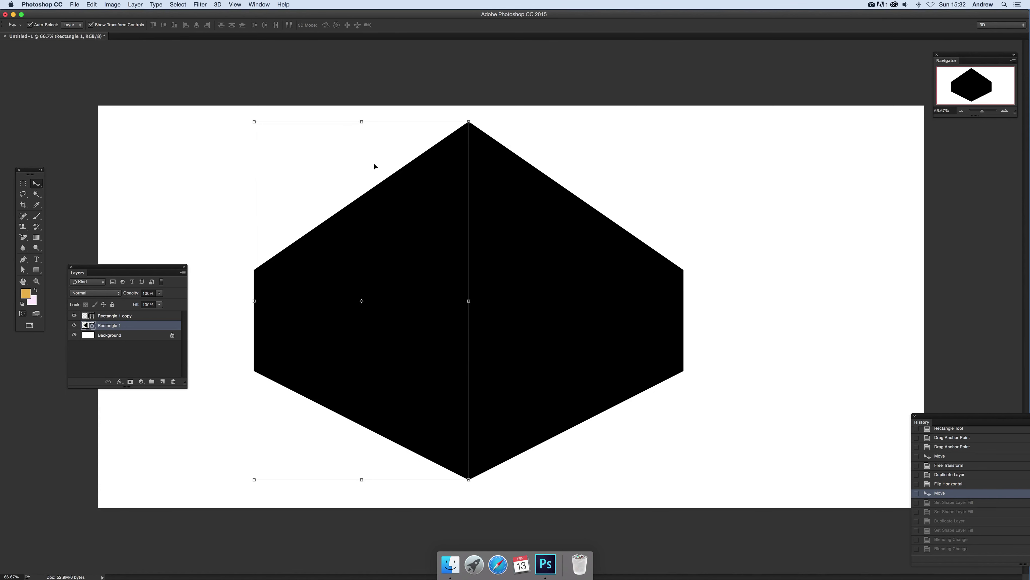
Step: Fill the left half of the hexagon with solid blue
{"action": "left_click", "coordinate": [36, 271]}
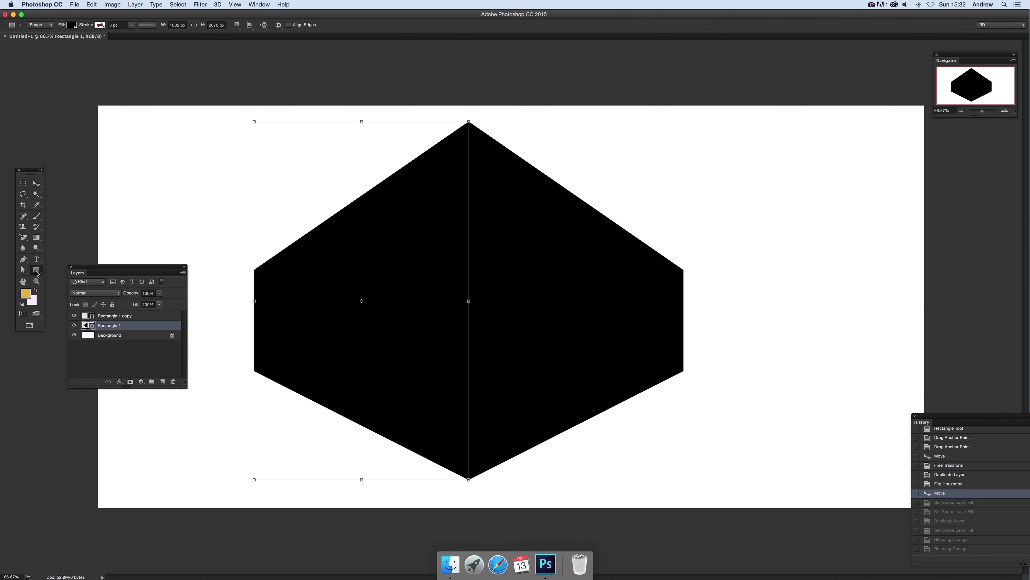
{"action": "left_click", "coordinate": [72, 25]}
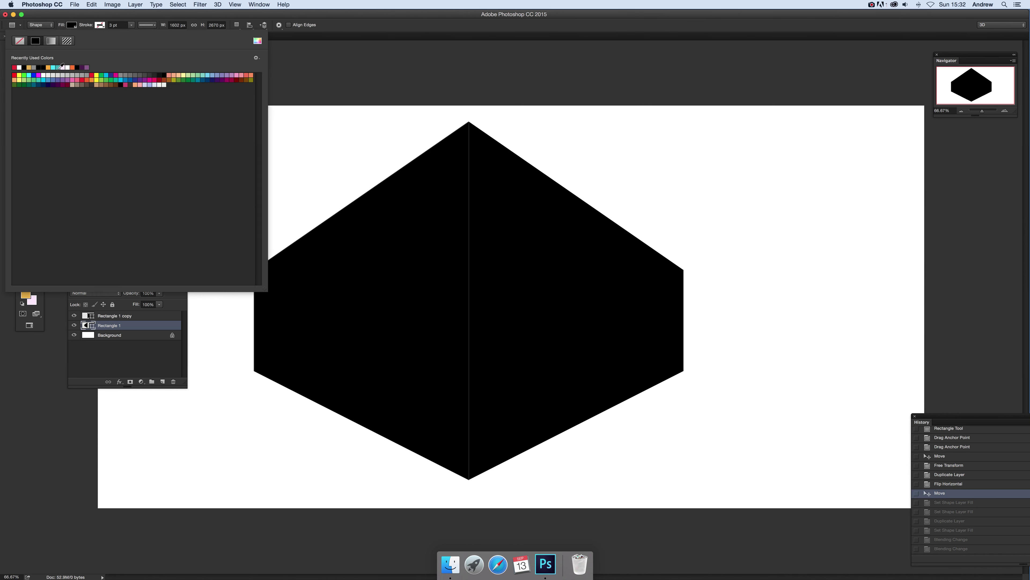
{"action": "left_click", "coordinate": [51, 79]}
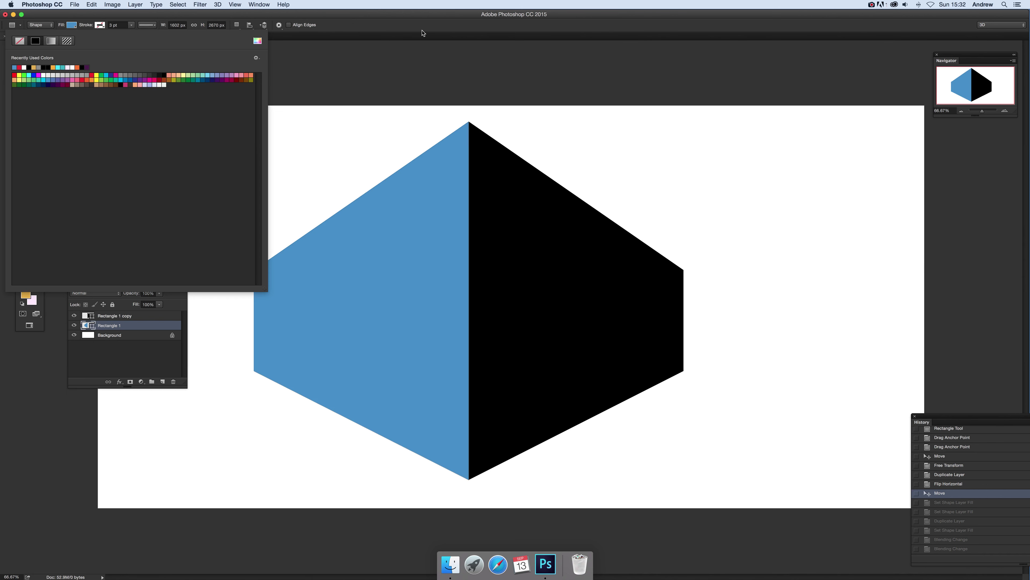
{"action": "left_click", "coordinate": [423, 33]}
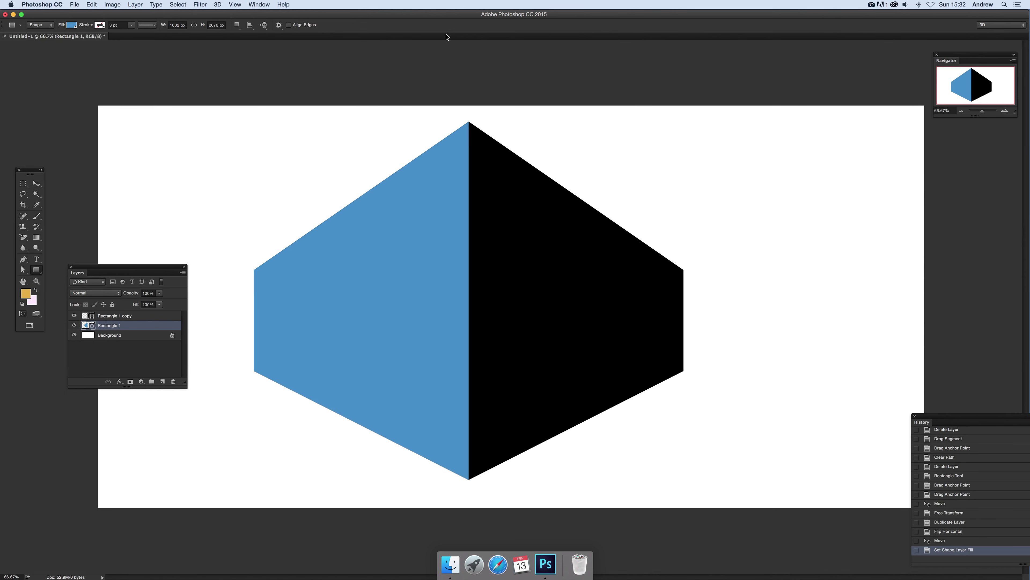
Step: Switch the left half's fill to a gradient and apply a blue and red preset
{"action": "left_click", "coordinate": [71, 26]}
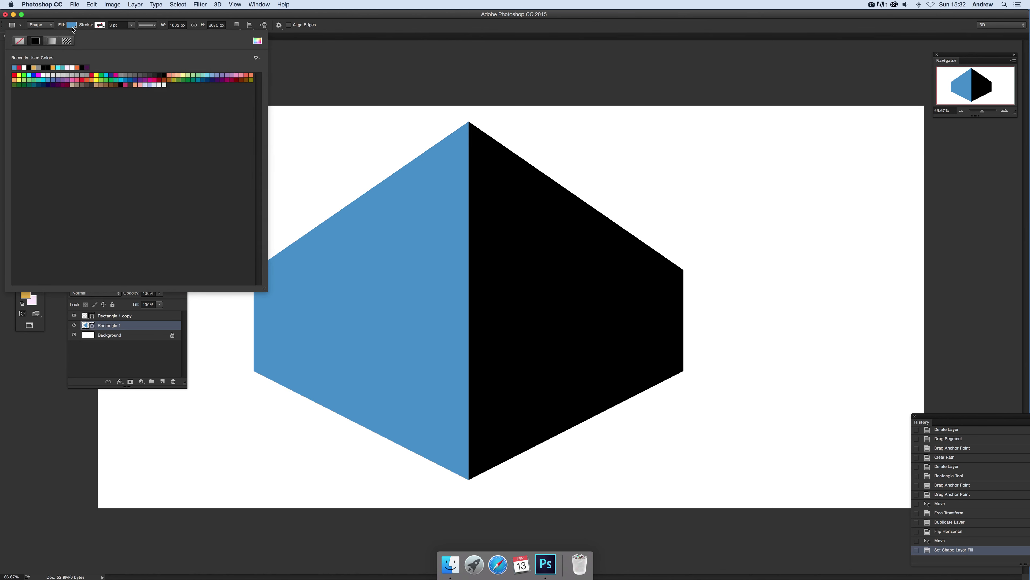
{"action": "left_click", "coordinate": [51, 40]}
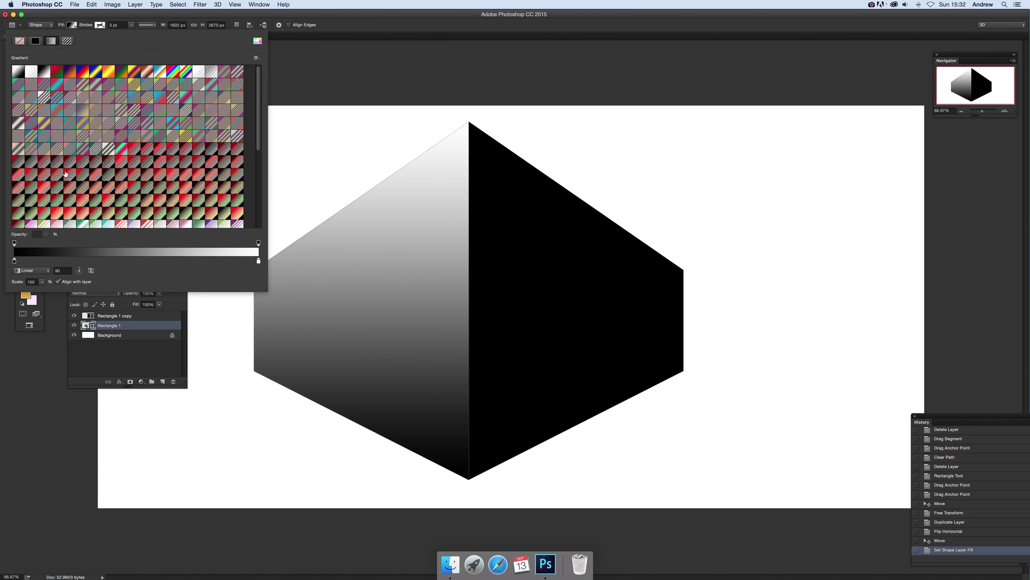
{"action": "left_click", "coordinate": [67, 175]}
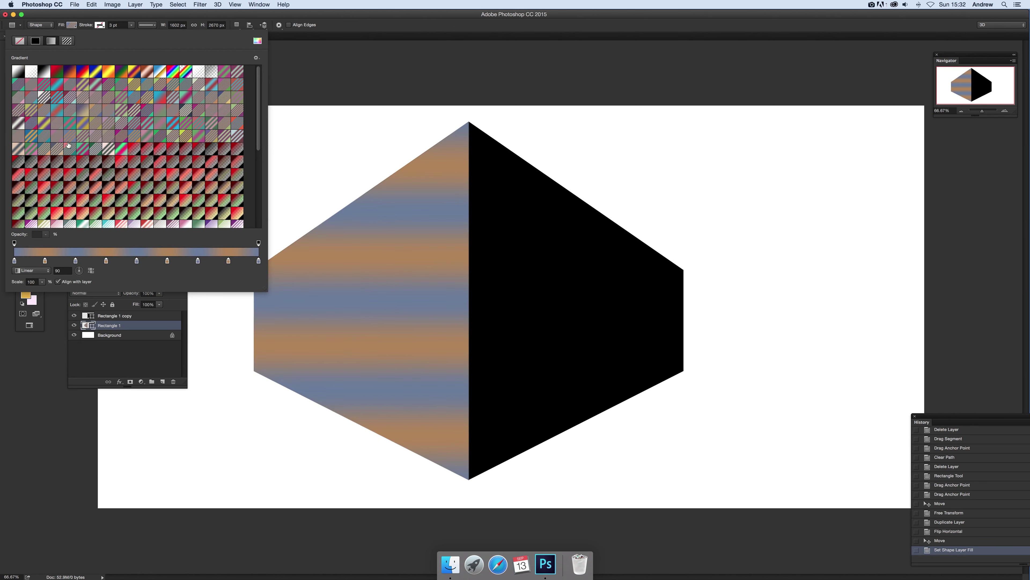
{"action": "left_click", "coordinate": [71, 123]}
{"action": "left_click", "coordinate": [95, 114]}
{"action": "left_click", "coordinate": [94, 122]}
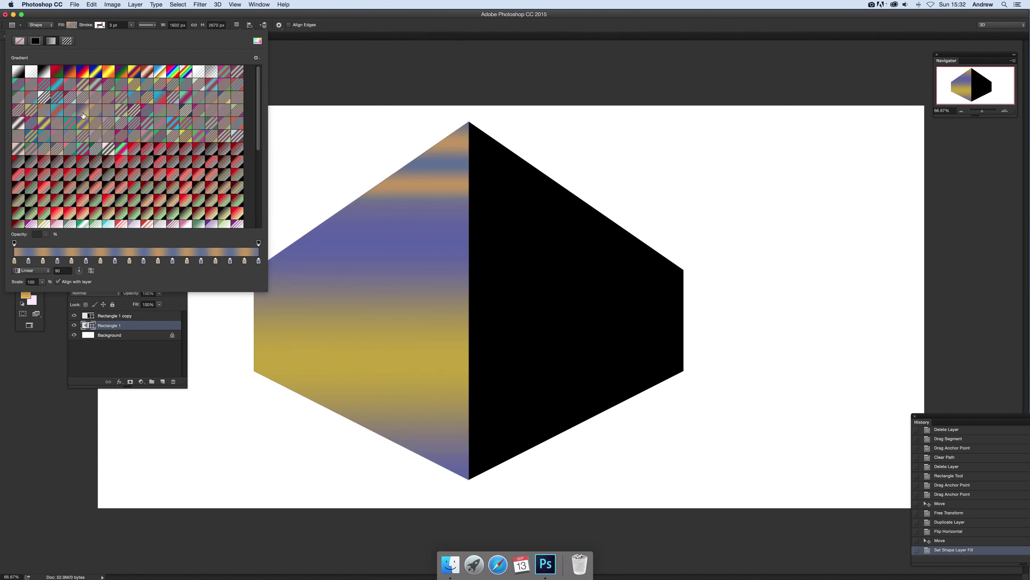
{"action": "left_click", "coordinate": [83, 123]}
{"action": "left_click", "coordinate": [93, 129]}
{"action": "left_click", "coordinate": [91, 138]}
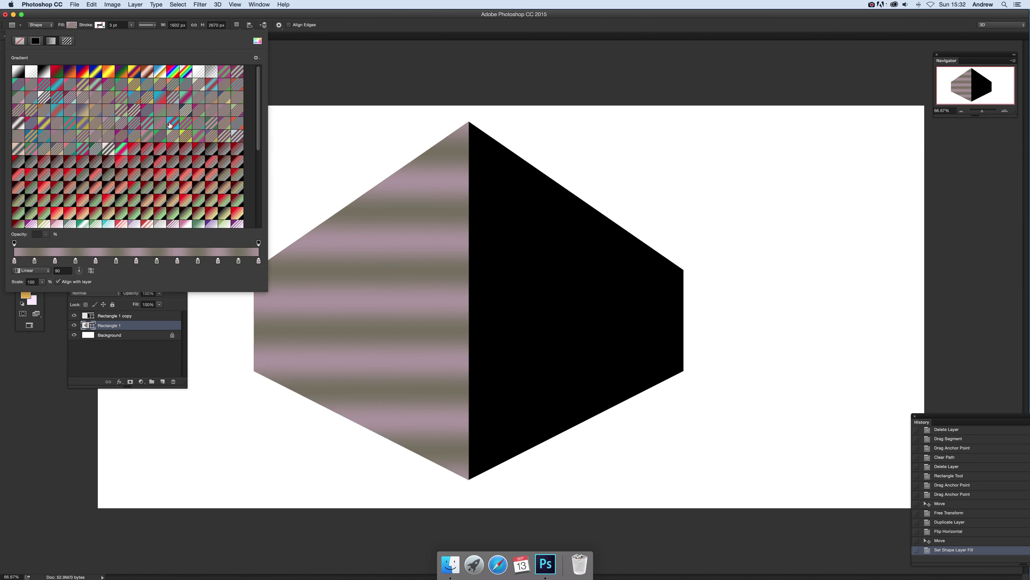
{"action": "left_click", "coordinate": [170, 125]}
Step: Keep the gradient style Linear and tilt the stripes to an 18° angle
{"action": "left_click", "coordinate": [32, 270]}
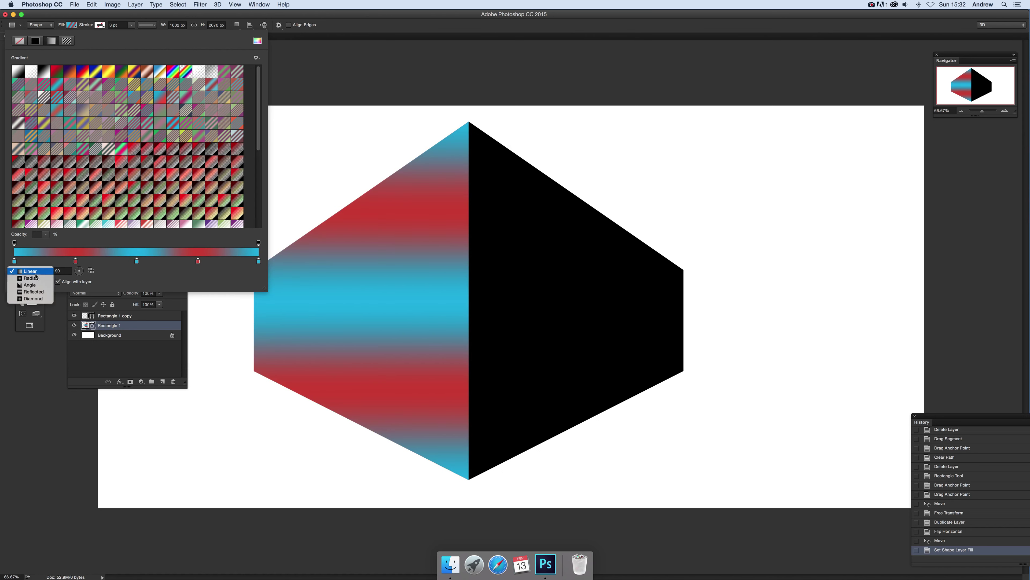
{"action": "left_click", "coordinate": [34, 278]}
{"action": "left_click", "coordinate": [35, 278]}
{"action": "left_click", "coordinate": [35, 279]}
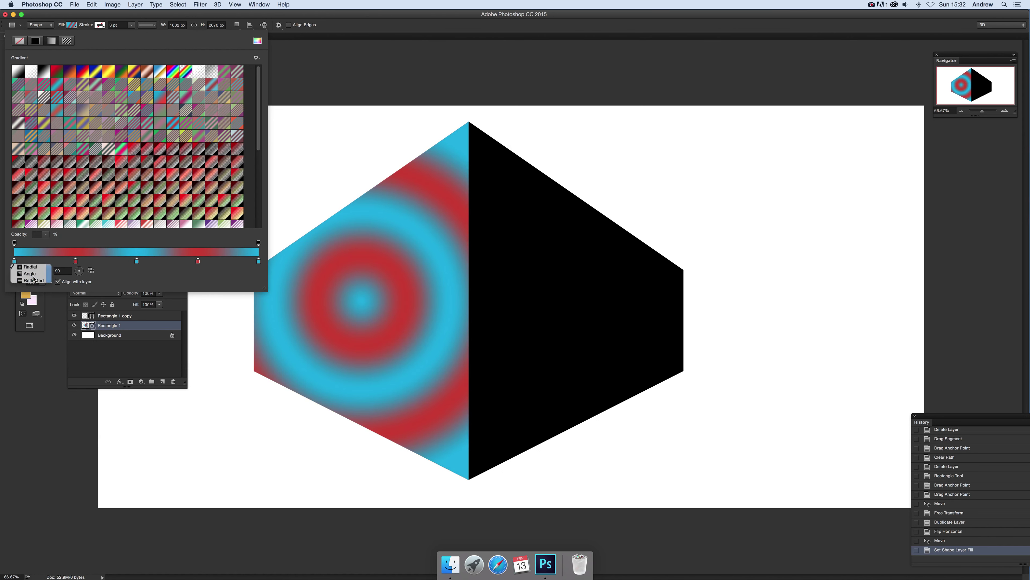
{"action": "left_click", "coordinate": [35, 272]}
{"action": "left_click", "coordinate": [30, 260]}
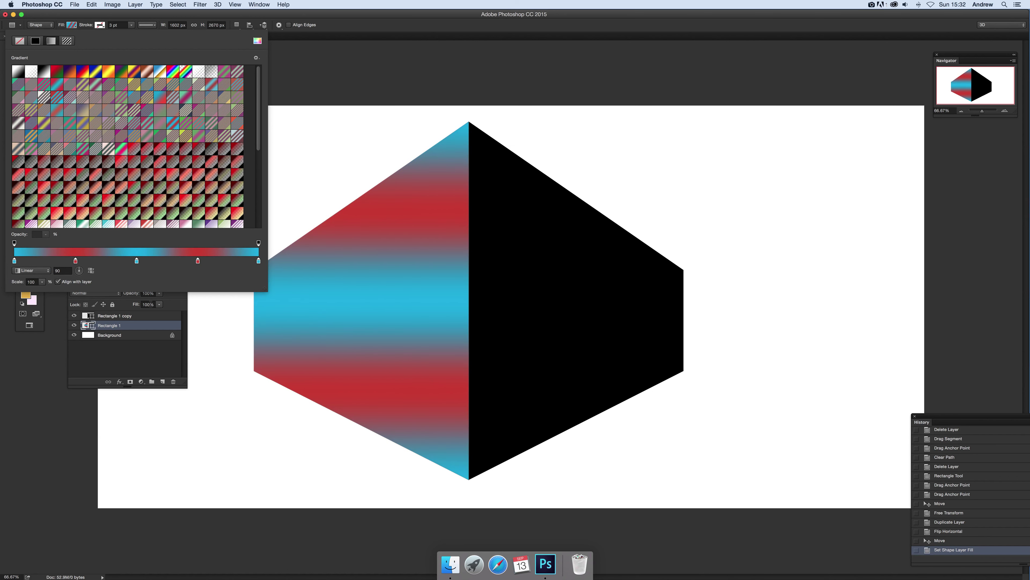
{"action": "left_click_drag", "start_coordinate": [84, 271], "coordinate": [117, 264]}
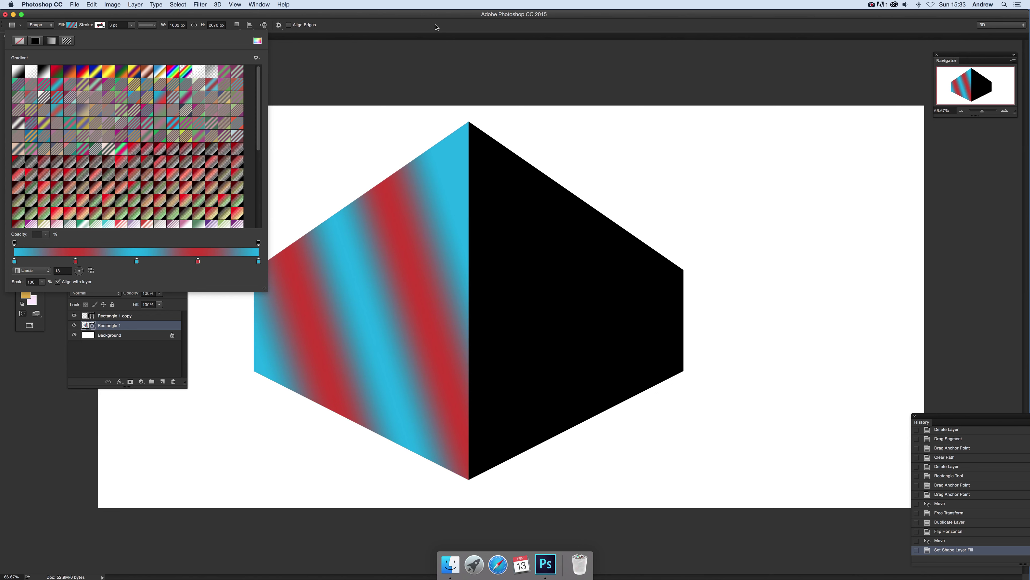
{"action": "left_click", "coordinate": [436, 27]}
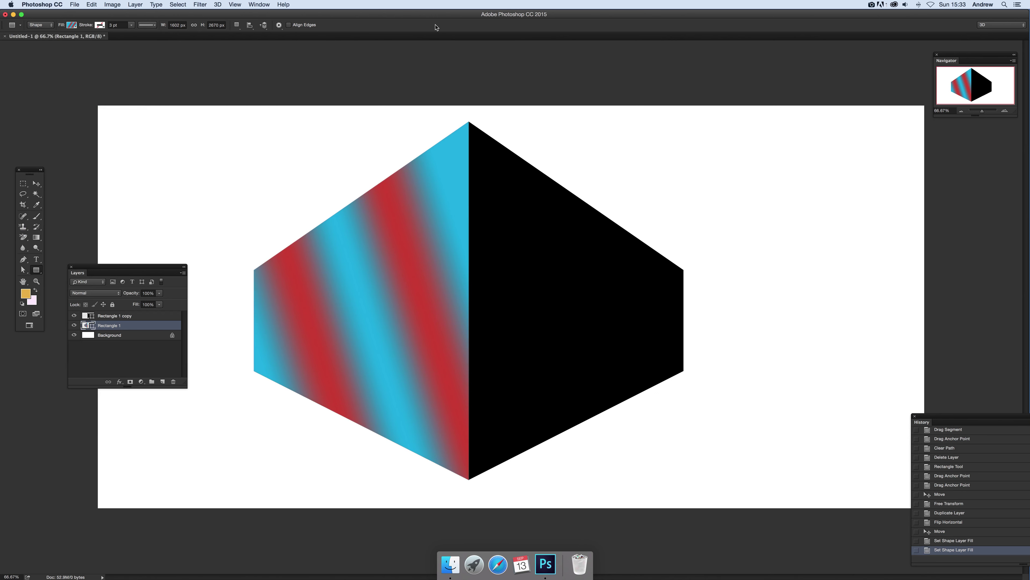
Step: Duplicate the Rectangle 1 layer as Rectangle 1 copy 2
{"action": "left_click", "coordinate": [143, 5]}
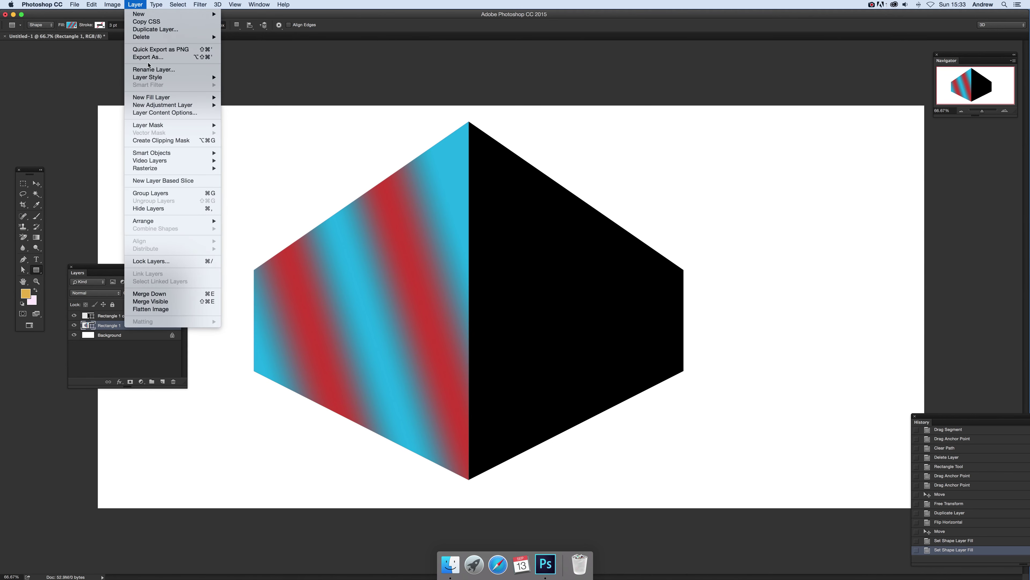
{"action": "left_click", "coordinate": [154, 30]}
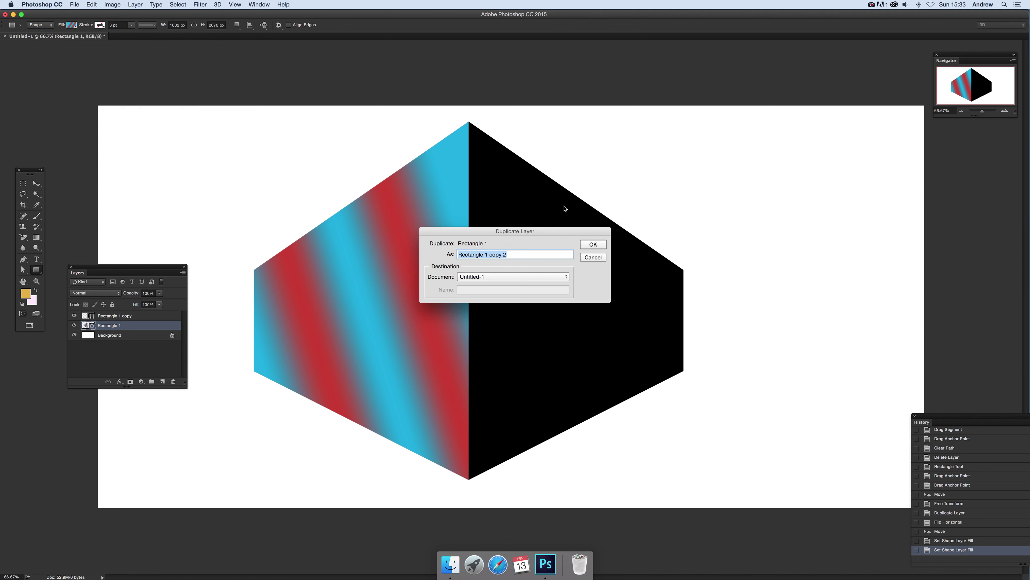
{"action": "left_click", "coordinate": [594, 244]}
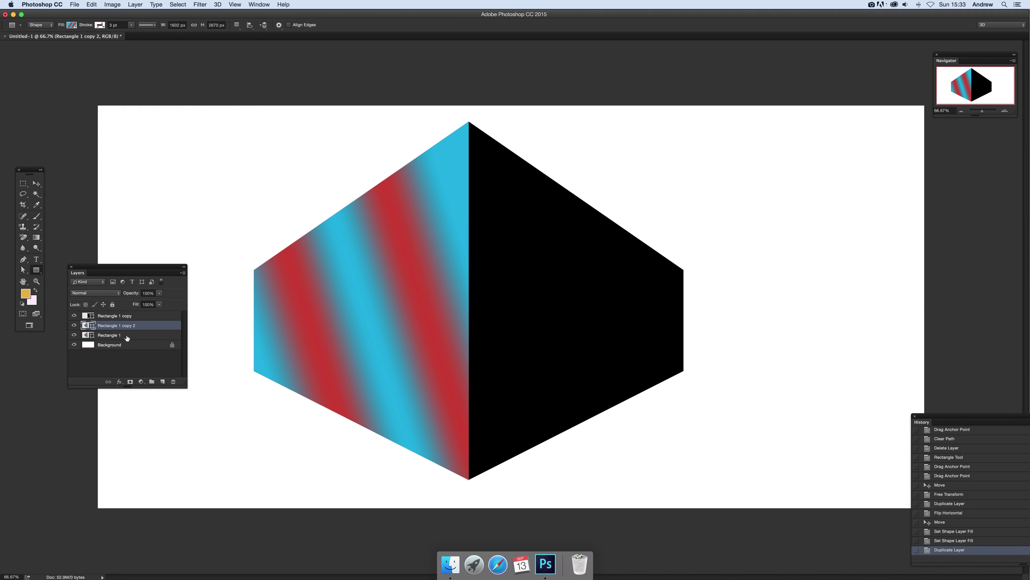
Step: Give the copy's fill the purple and white striped gradient preset
{"action": "left_click", "coordinate": [72, 25]}
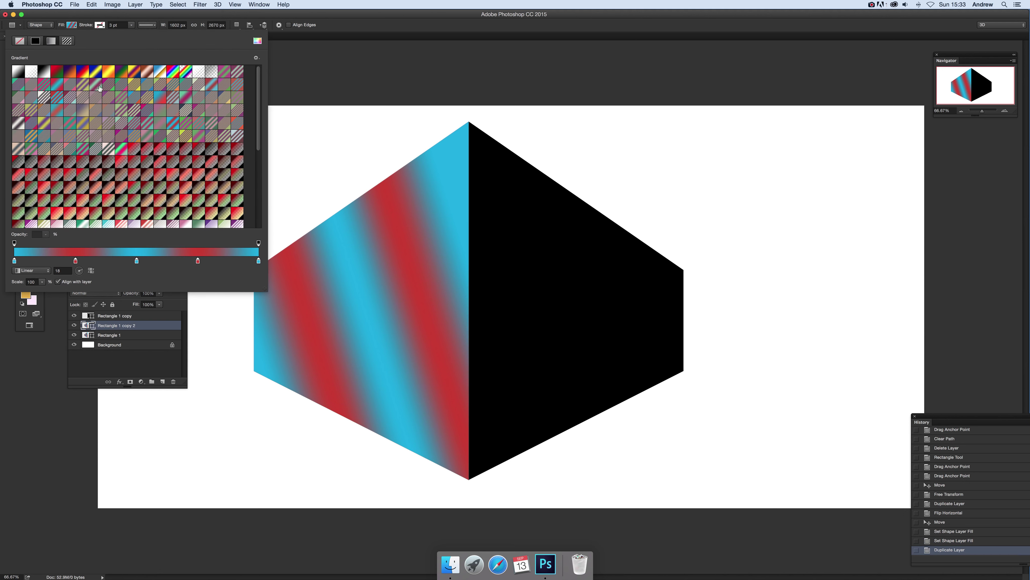
{"action": "left_click", "coordinate": [97, 175]}
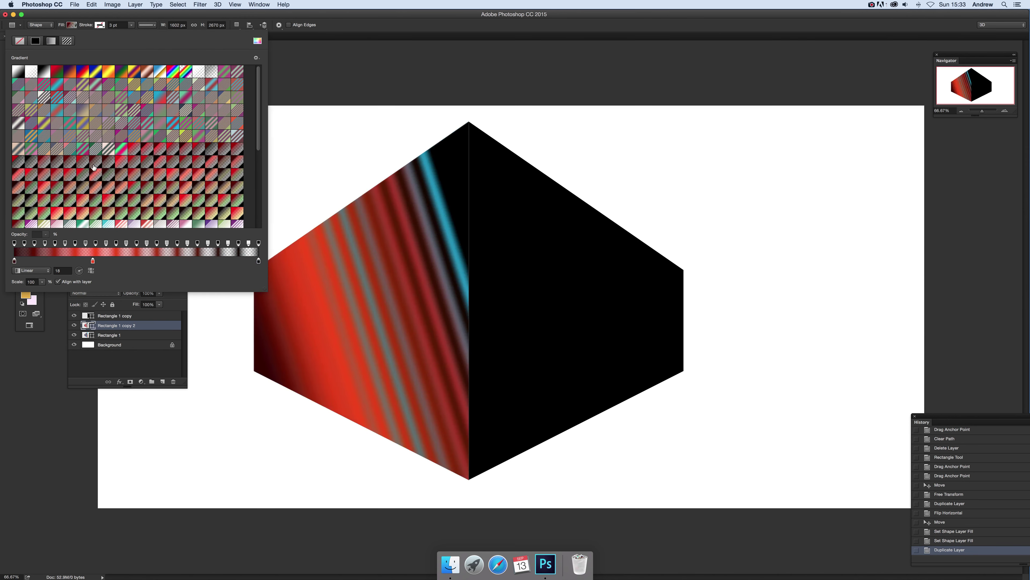
{"action": "left_click", "coordinate": [118, 183]}
{"action": "left_click", "coordinate": [122, 187]}
{"action": "left_click", "coordinate": [134, 199]}
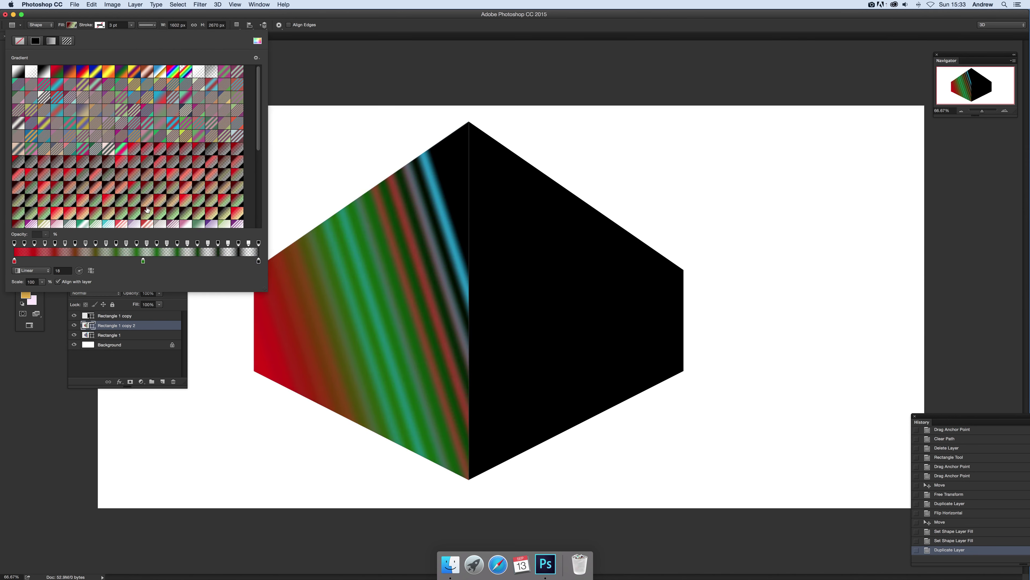
{"action": "left_click", "coordinate": [147, 210]}
{"action": "left_click", "coordinate": [177, 215]}
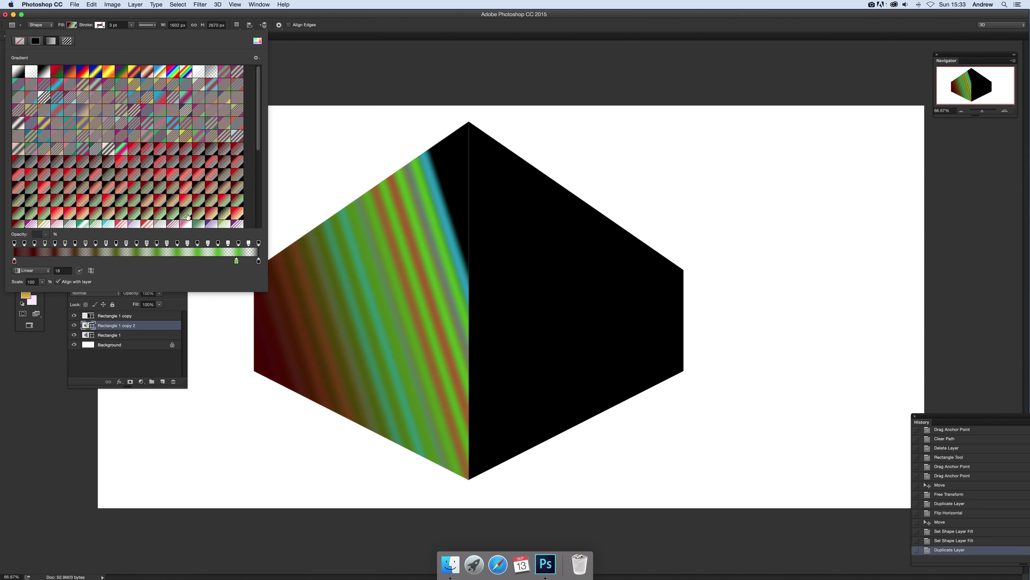
{"action": "left_click", "coordinate": [186, 226]}
{"action": "left_click", "coordinate": [200, 225]}
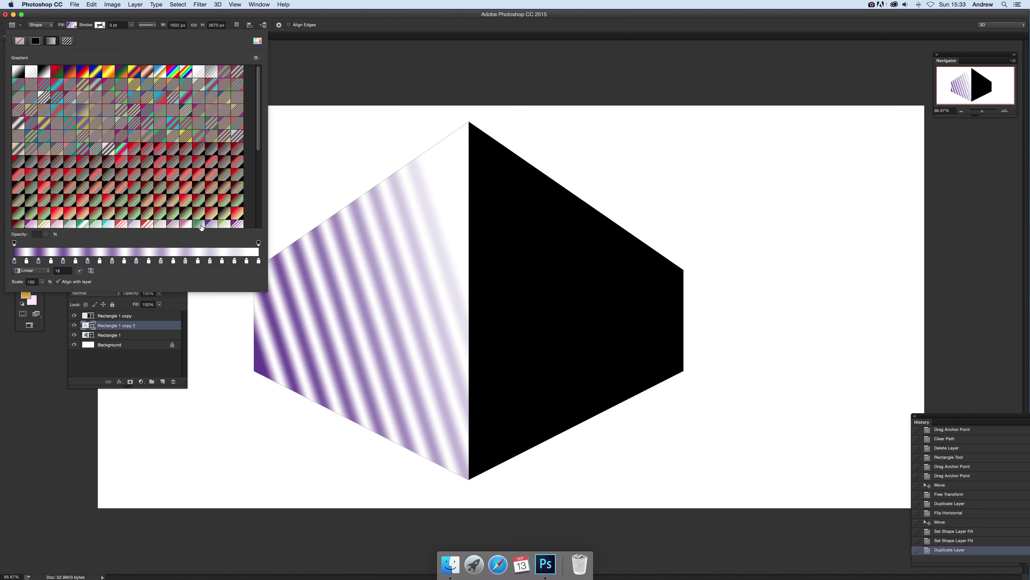
{"action": "left_click", "coordinate": [147, 353]}
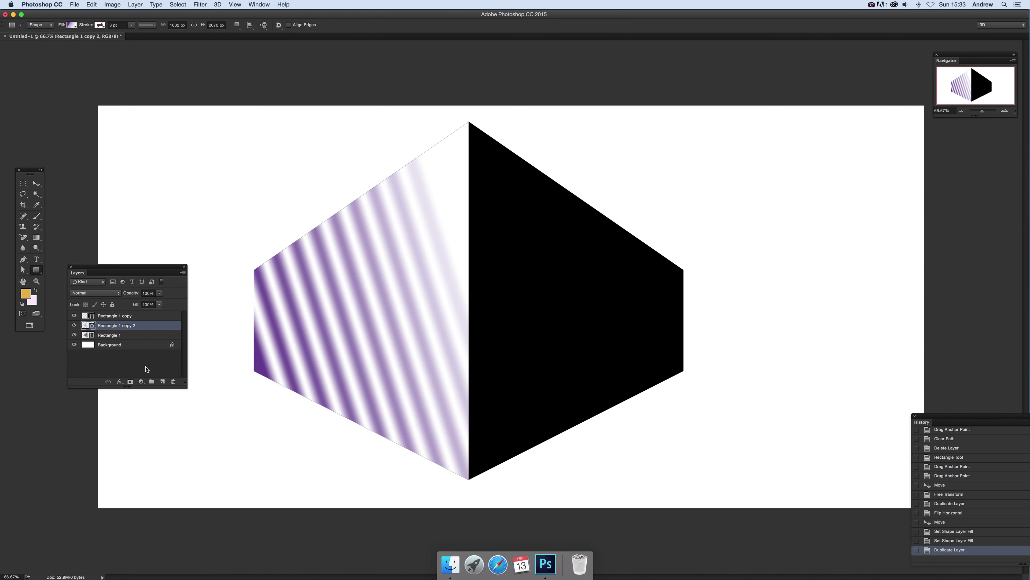
{"action": "left_click", "coordinate": [103, 294]}
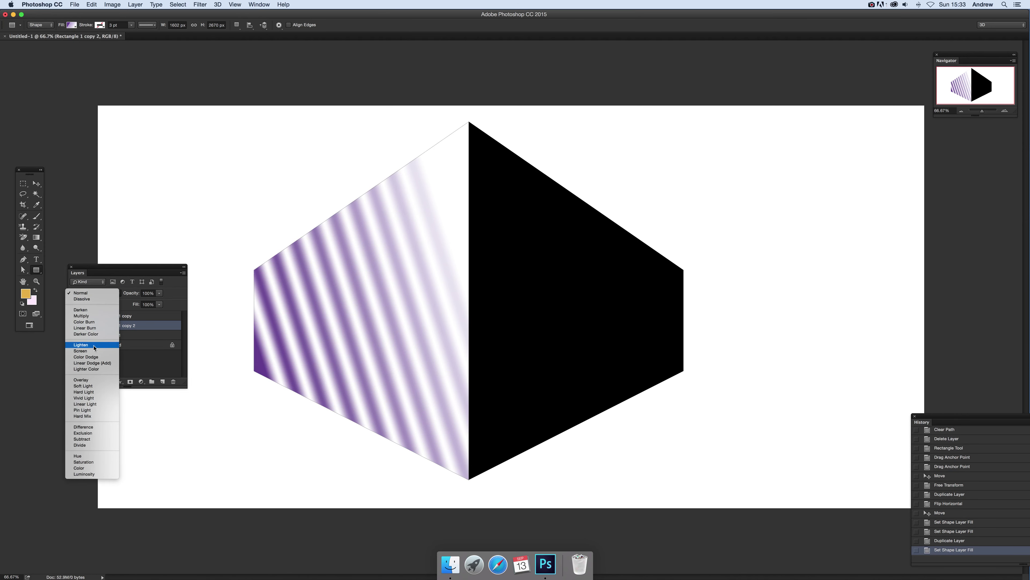
Step: Set the stripe layer's blend mode to Overlay, then to Difference
{"action": "left_click", "coordinate": [86, 380]}
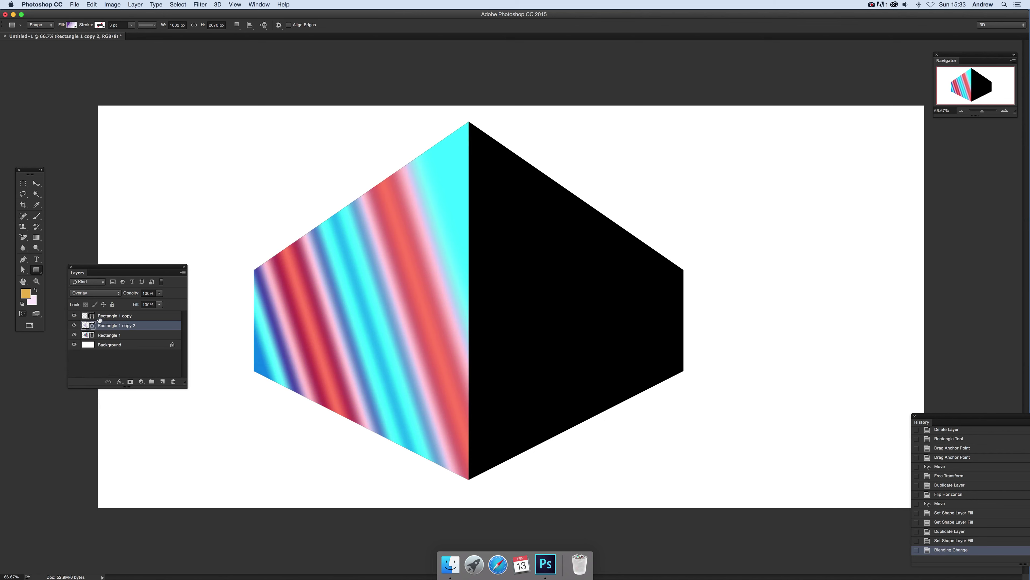
{"action": "left_click", "coordinate": [96, 293]}
{"action": "left_click", "coordinate": [91, 342]}
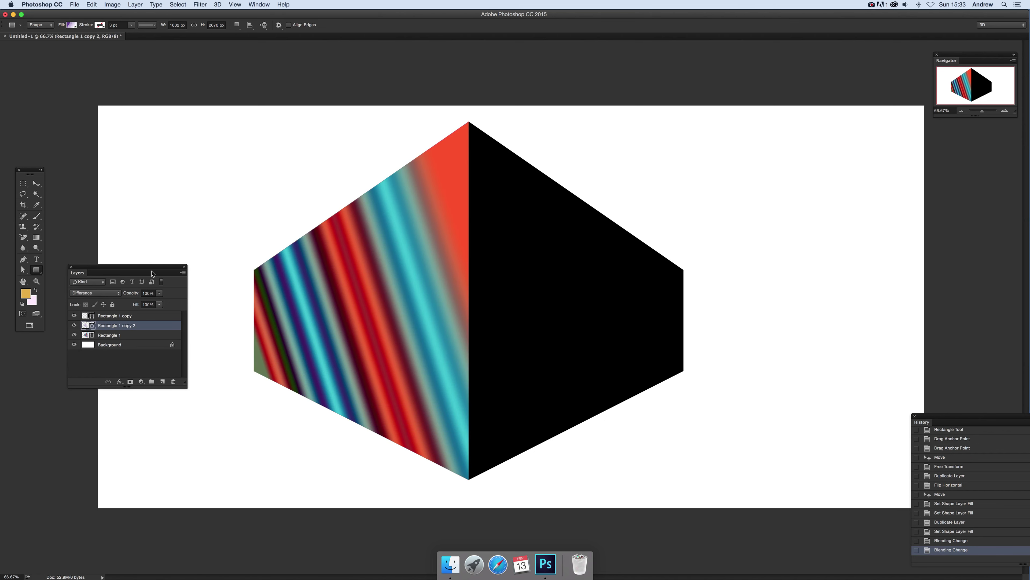
Step: Change the stripe gradient's angle to -23°
{"action": "left_click", "coordinate": [72, 26]}
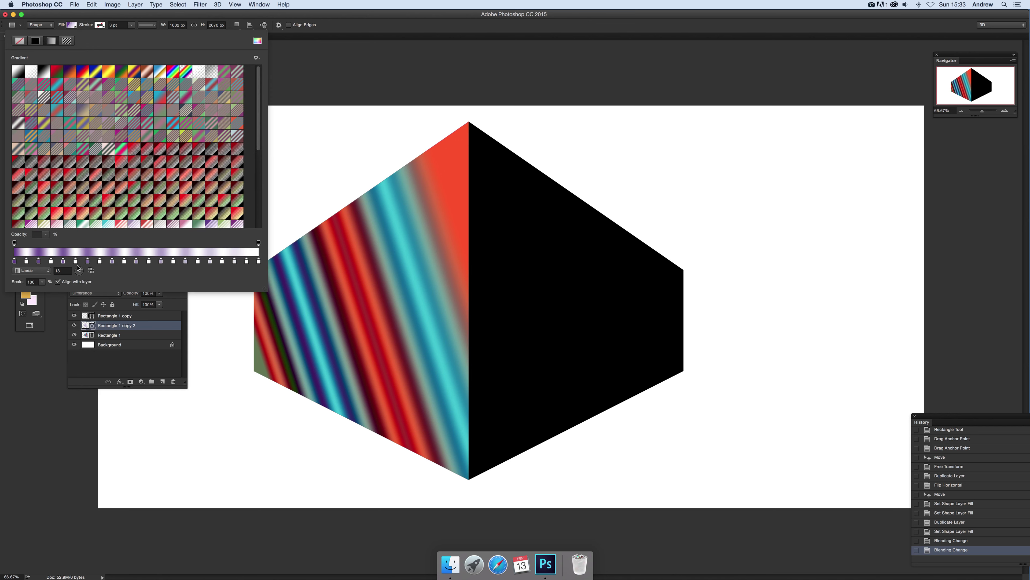
{"action": "left_click", "coordinate": [81, 275]}
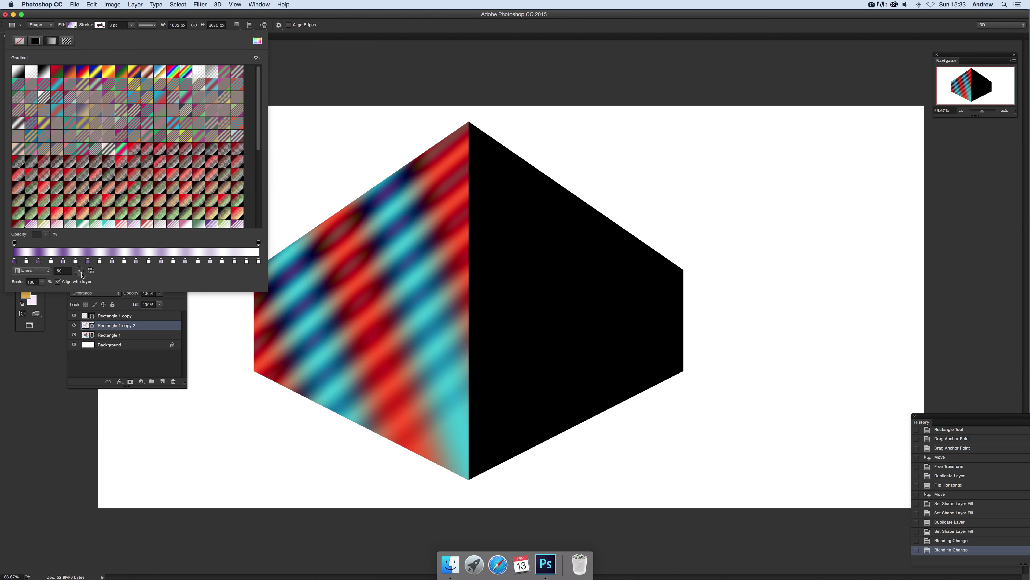
{"action": "left_click_drag", "start_coordinate": [81, 274], "coordinate": [82, 275]}
{"action": "left_click", "coordinate": [373, 30]}
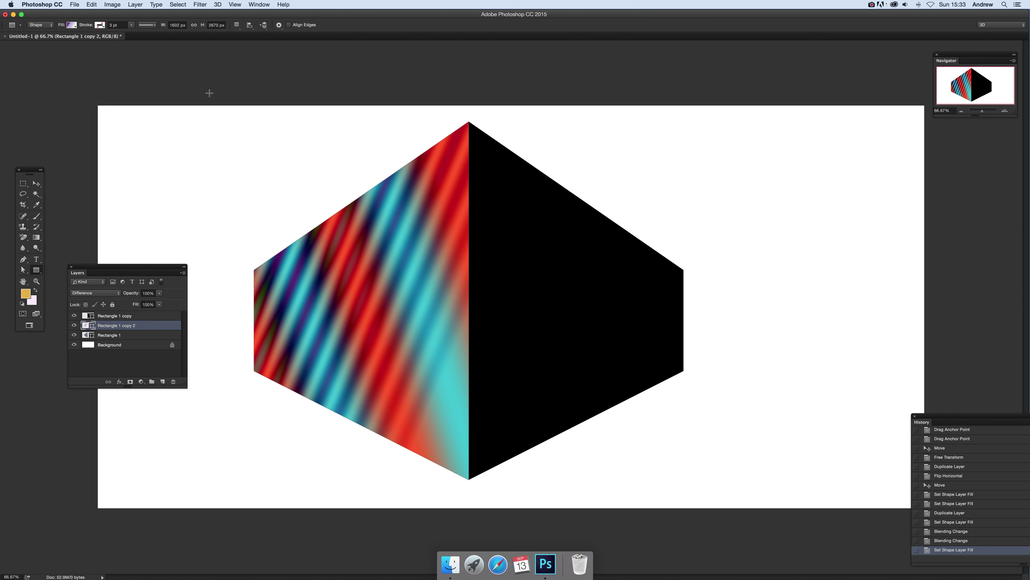
{"action": "left_click", "coordinate": [71, 24]}
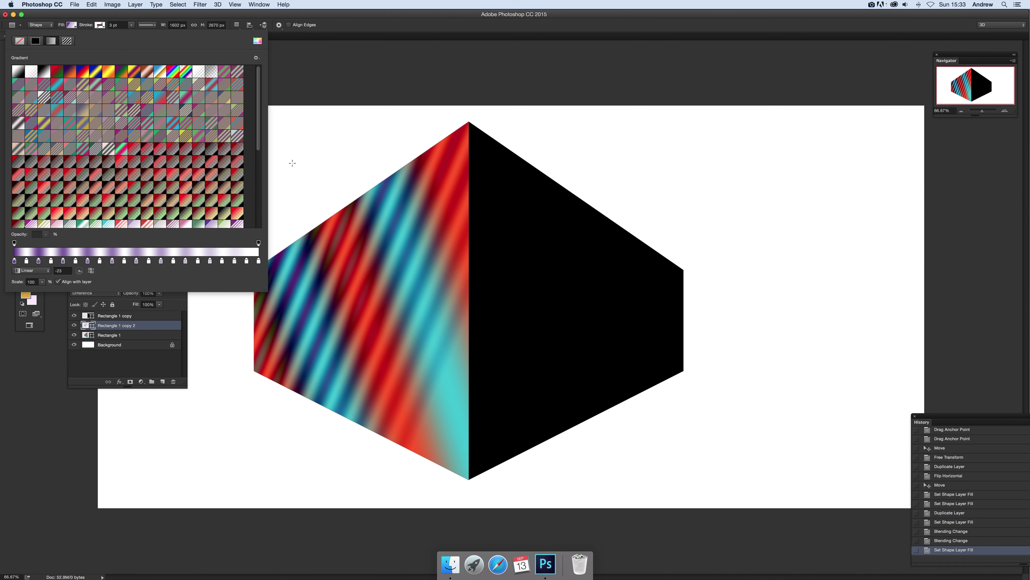
{"action": "left_click", "coordinate": [397, 30]}
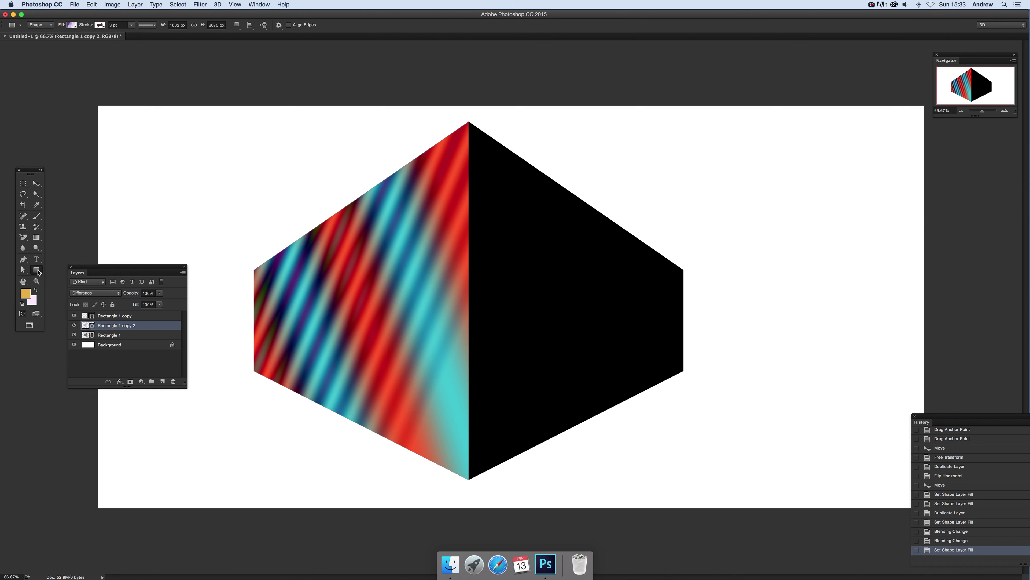
Step: In the fill layer's Gradient Fill dialog, choose the dark blue-purple gradient preset
{"action": "left_click", "coordinate": [36, 183]}
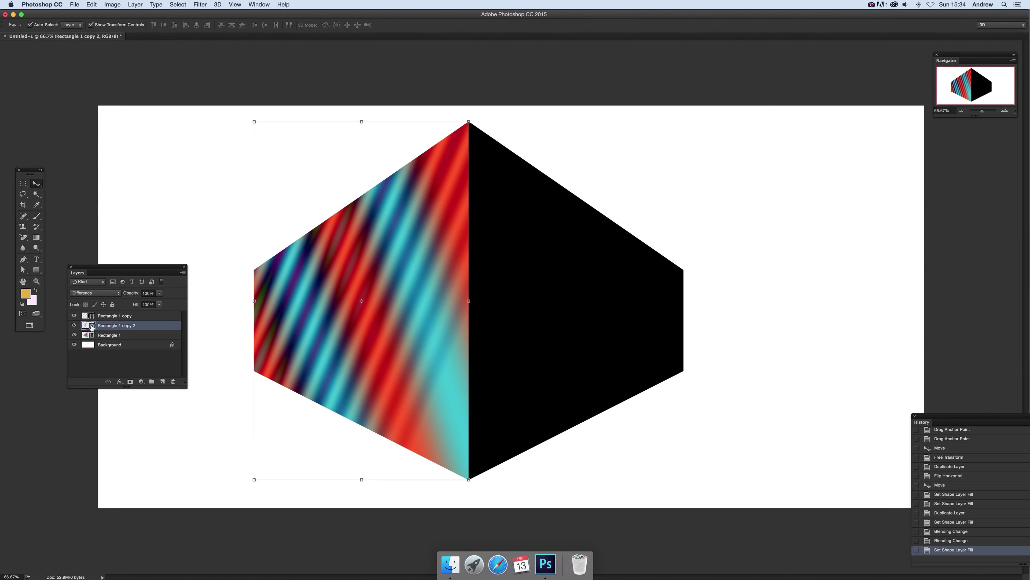
{"action": "double_click", "coordinate": [87, 327]}
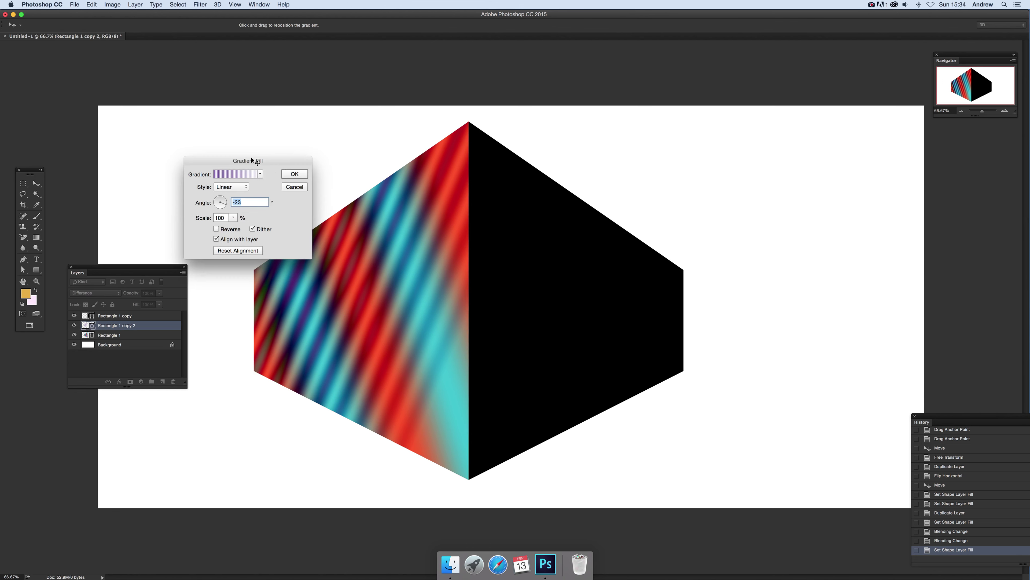
{"action": "left_click_drag", "start_coordinate": [251, 158], "coordinate": [460, 263]}
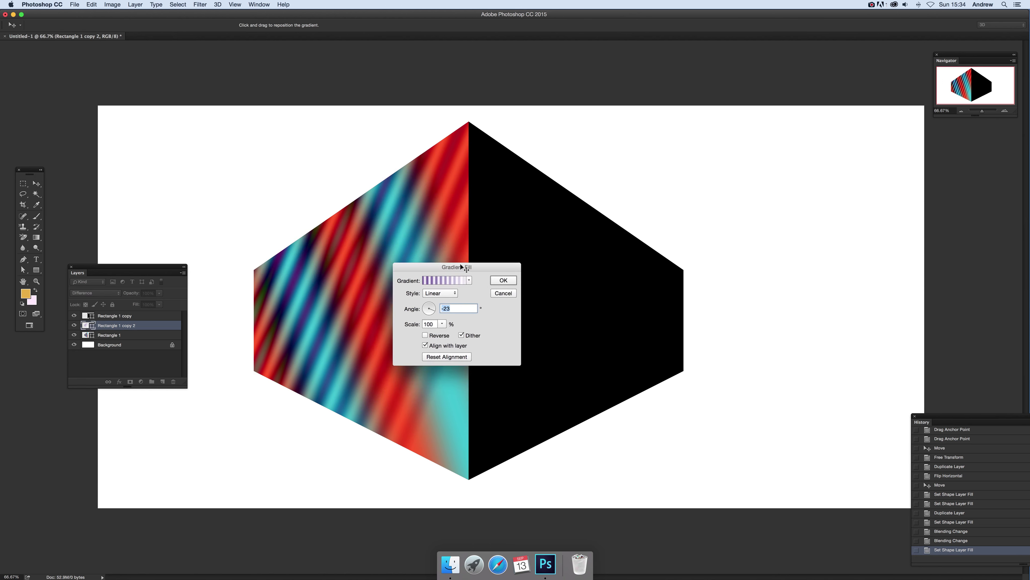
{"action": "left_click", "coordinate": [470, 281]}
{"action": "left_click", "coordinate": [438, 302]}
{"action": "left_click", "coordinate": [463, 303]}
{"action": "left_click", "coordinate": [443, 337]}
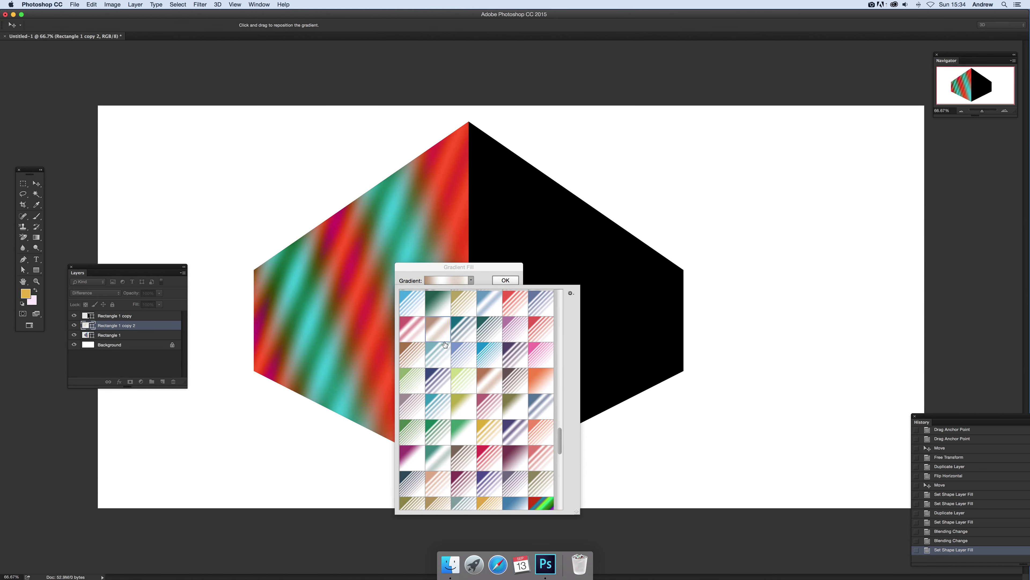
{"action": "left_click", "coordinate": [438, 380]}
{"action": "left_click", "coordinate": [345, 268]}
Step: Make the gradient Radial at 176% scale, centred in the middle of the left face
{"action": "left_click_drag", "start_coordinate": [339, 280], "coordinate": [368, 287]}
{"action": "left_click", "coordinate": [444, 323]}
{"action": "left_click", "coordinate": [437, 293]}
{"action": "left_click", "coordinate": [437, 301]}
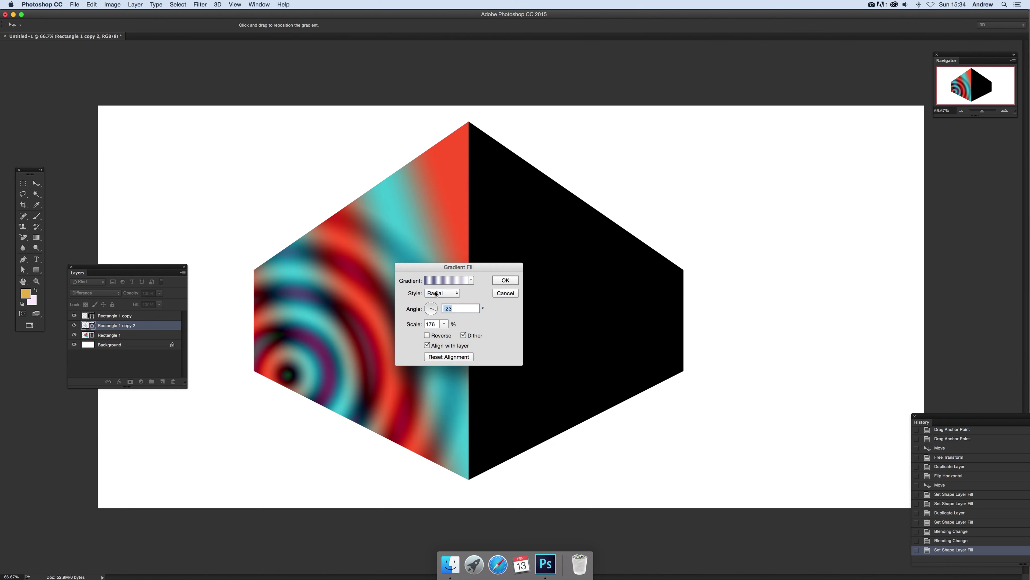
{"action": "left_click_drag", "start_coordinate": [433, 224], "coordinate": [329, 289]}
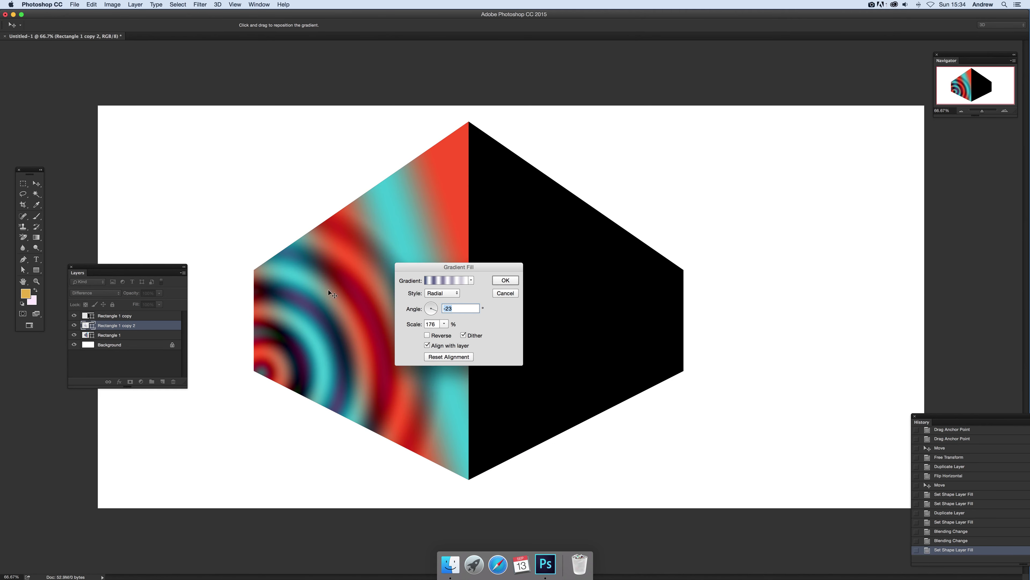
{"action": "left_click_drag", "start_coordinate": [476, 269], "coordinate": [667, 253]}
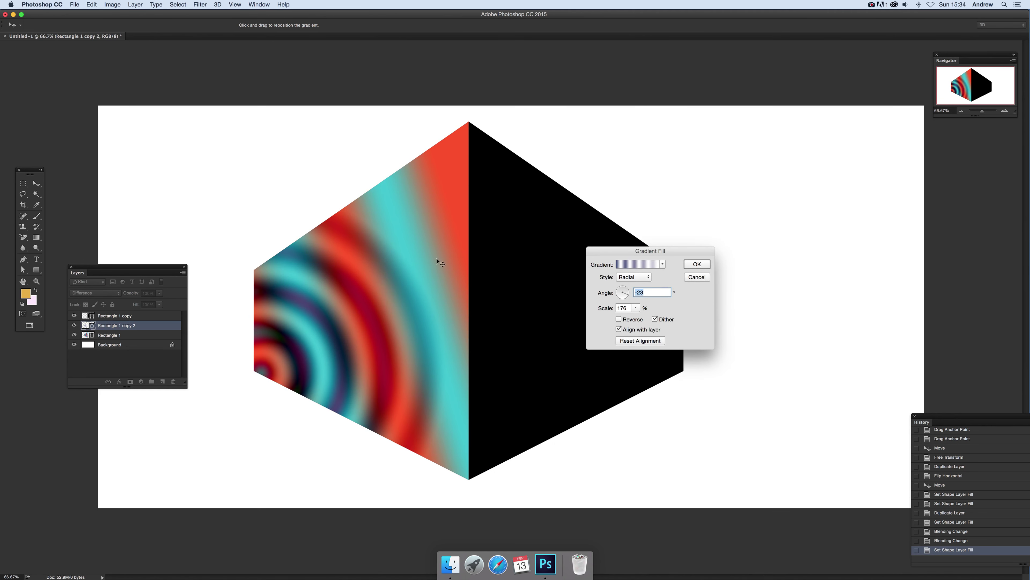
{"action": "left_click_drag", "start_coordinate": [437, 263], "coordinate": [472, 238]}
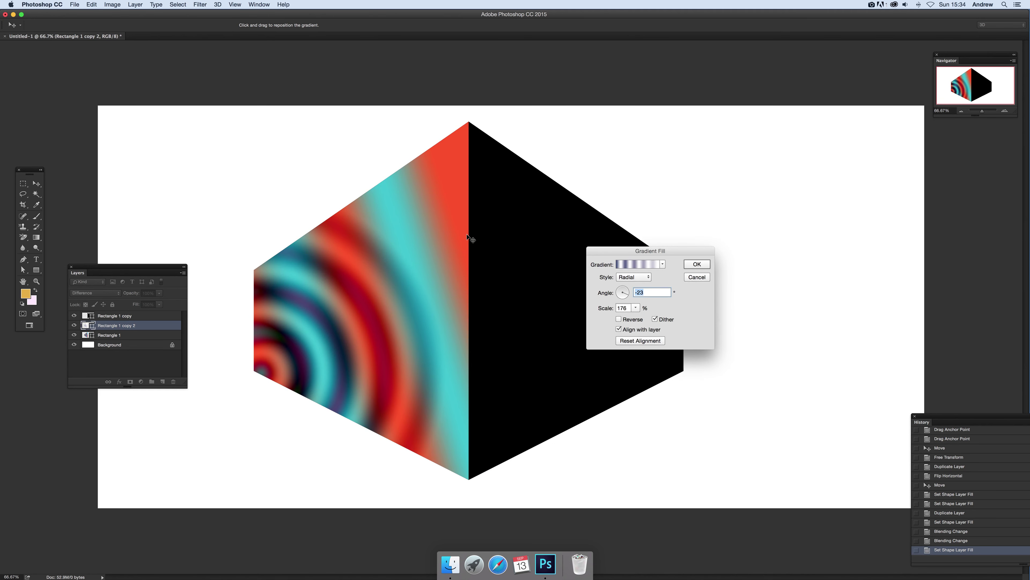
{"action": "left_click", "coordinate": [697, 265]}
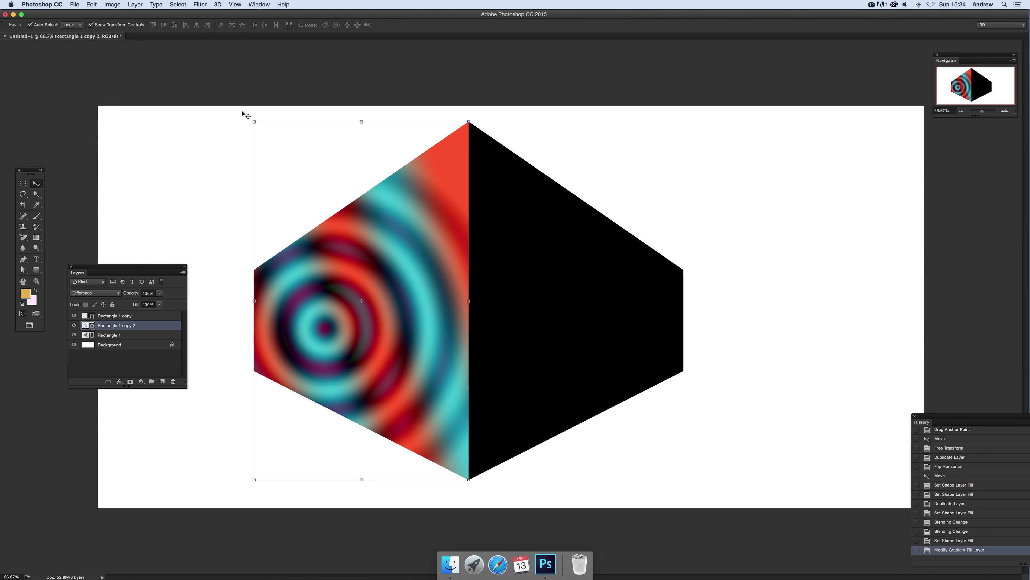
Step: Select all three hexagon layers and convert them into one smart object
{"action": "left_click_drag", "start_coordinate": [225, 106], "coordinate": [764, 511]}
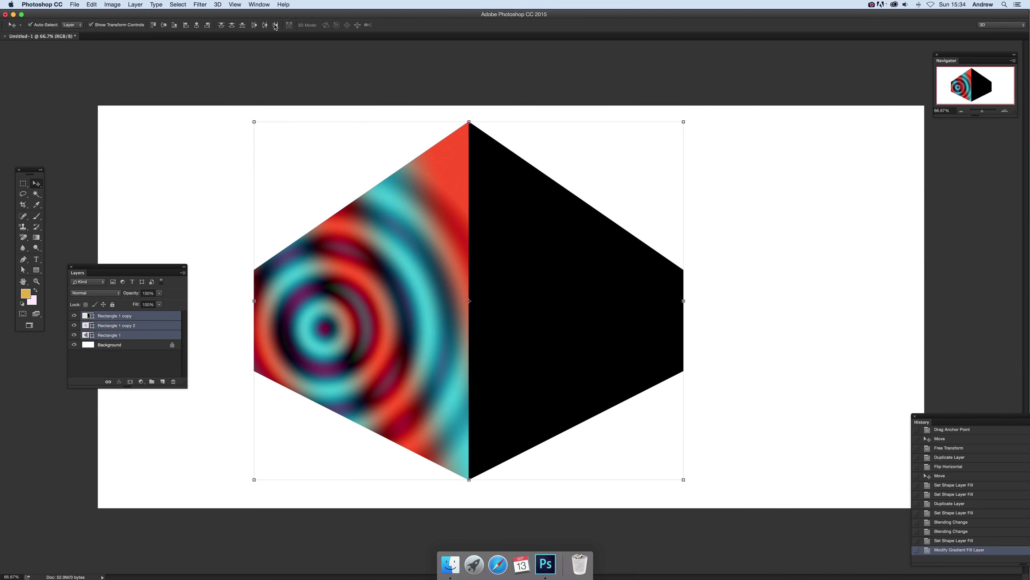
{"action": "left_click", "coordinate": [135, 5]}
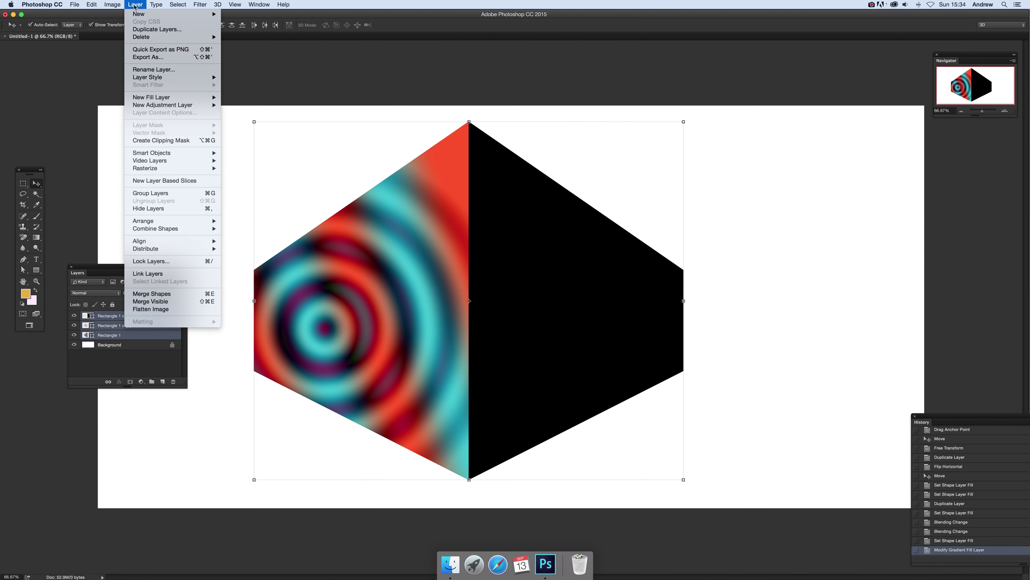
{"action": "mouse_move", "coordinate": [178, 229]}
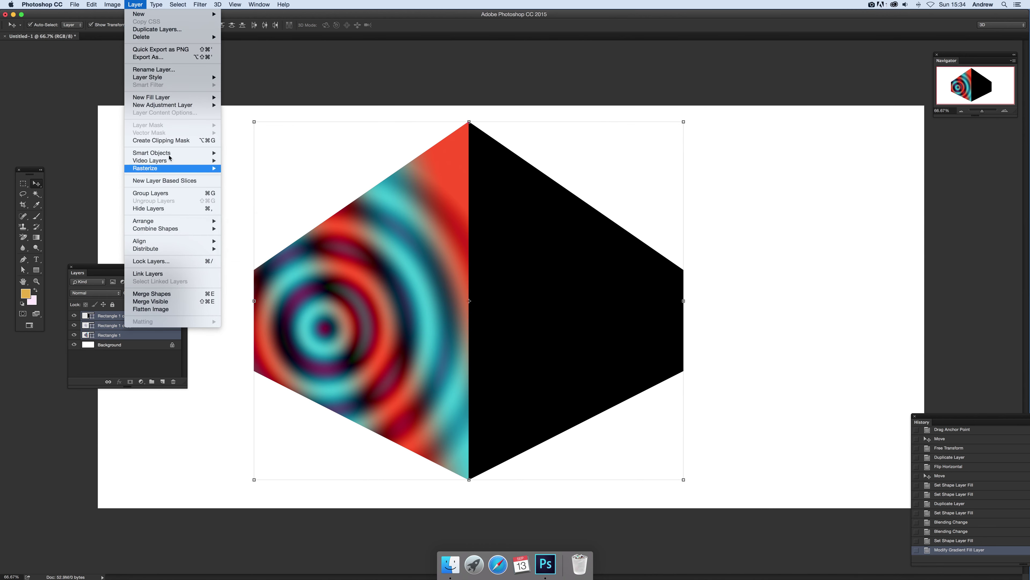
{"action": "mouse_move", "coordinate": [166, 154]}
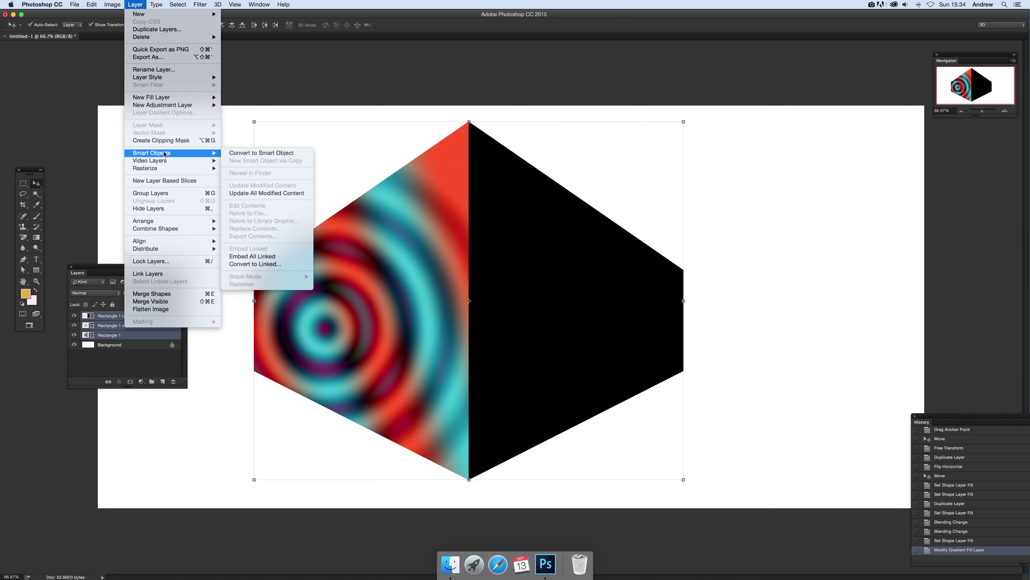
{"action": "left_click", "coordinate": [243, 152]}
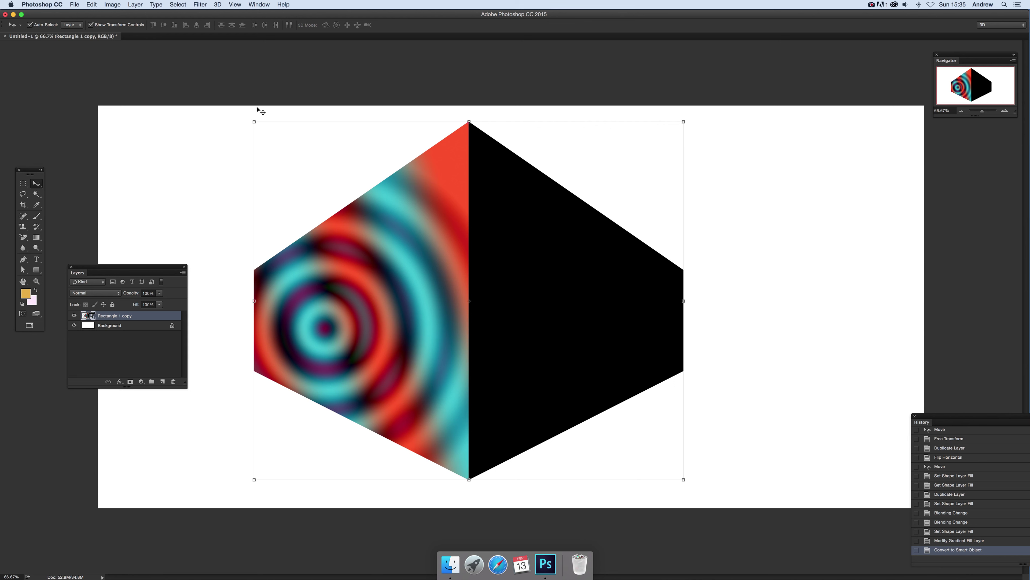
Step: Move the hexagon up-left, duplicate it, and shrink the copy to about 34% on the right
{"action": "left_click_drag", "start_coordinate": [407, 205], "coordinate": [301, 173]}
{"action": "left_click_drag", "start_coordinate": [301, 212], "coordinate": [647, 274]}
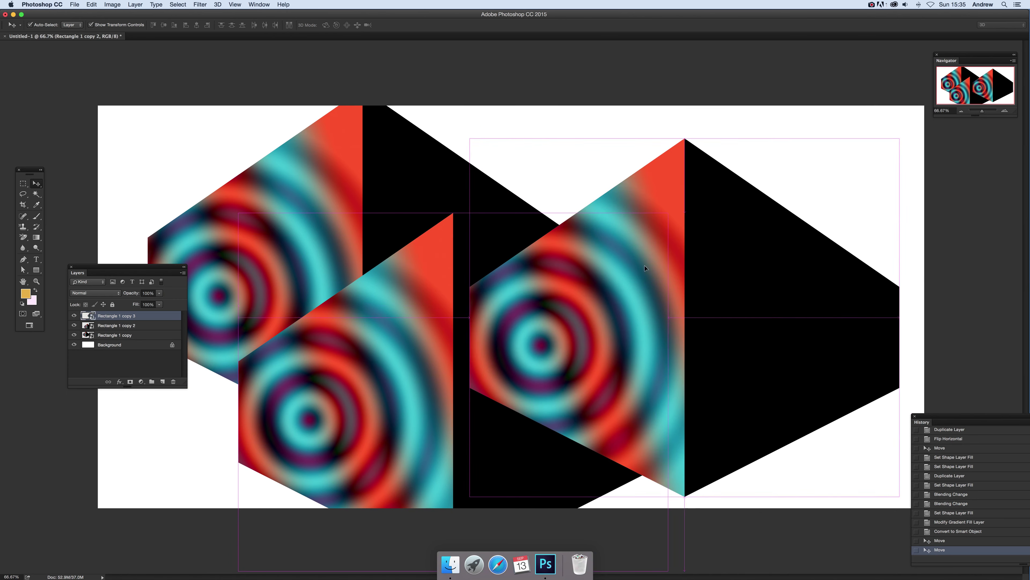
{"action": "left_click_drag", "start_coordinate": [470, 139], "coordinate": [751, 373]}
{"action": "left_click_drag", "start_coordinate": [813, 417], "coordinate": [649, 248]}
{"action": "key", "text": "Return"}
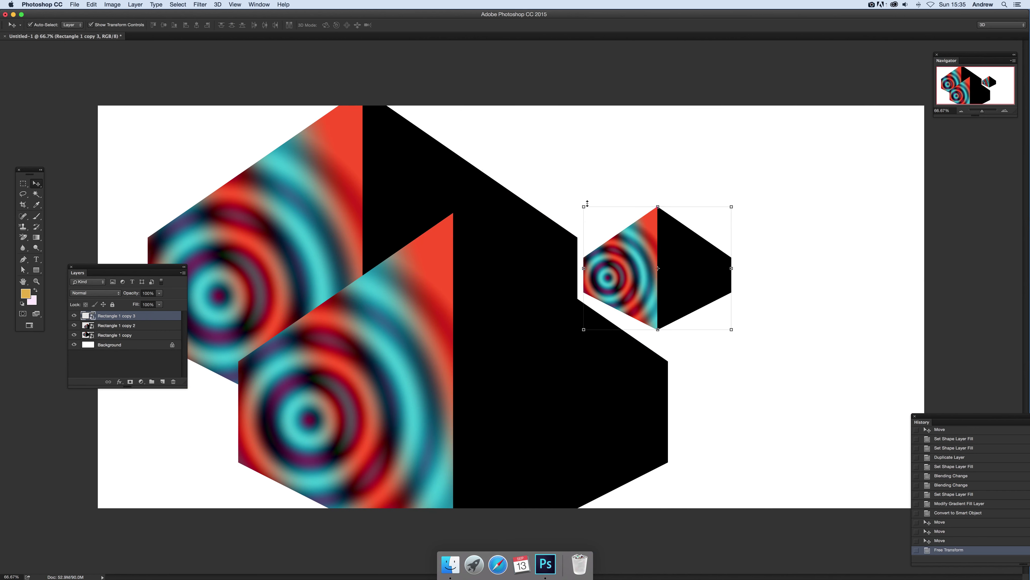